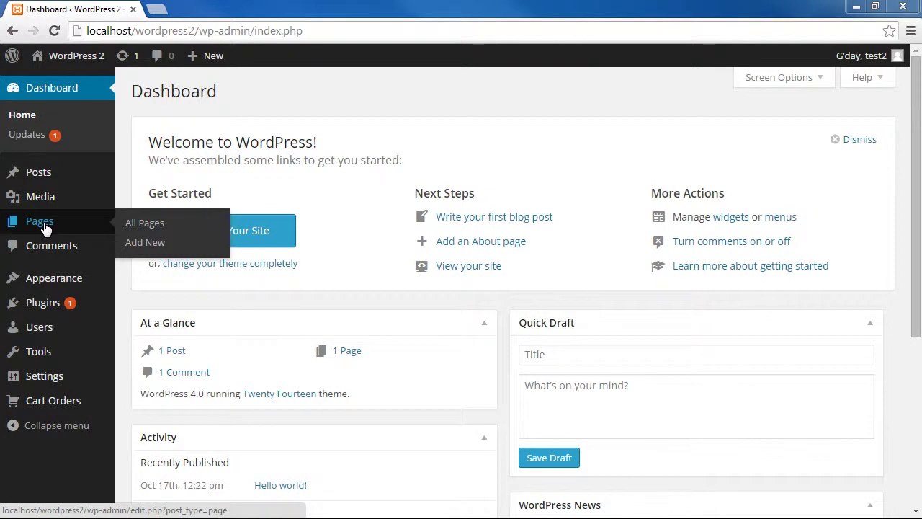
# Open Test Page for editing and paste [show_wp_shopping_cart] below the Hammer product shortcode.
pyautogui.click(157, 226)
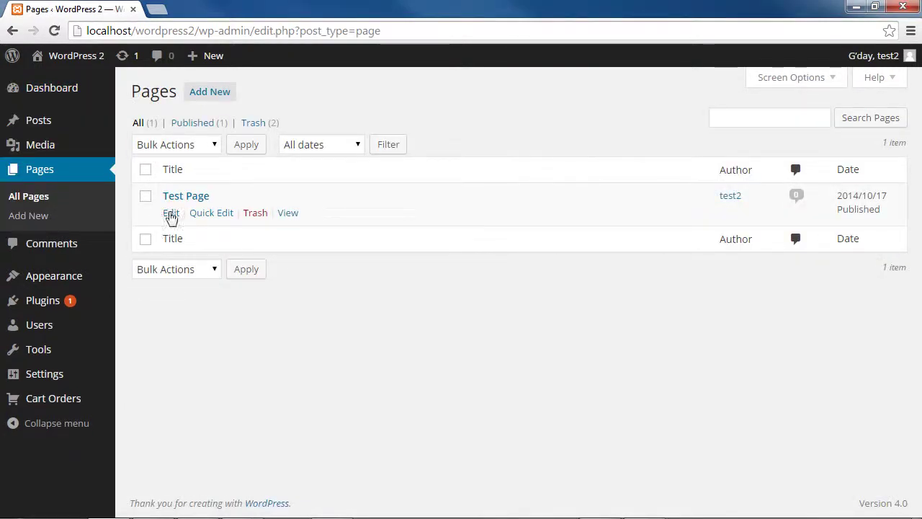
pyautogui.click(186, 196)
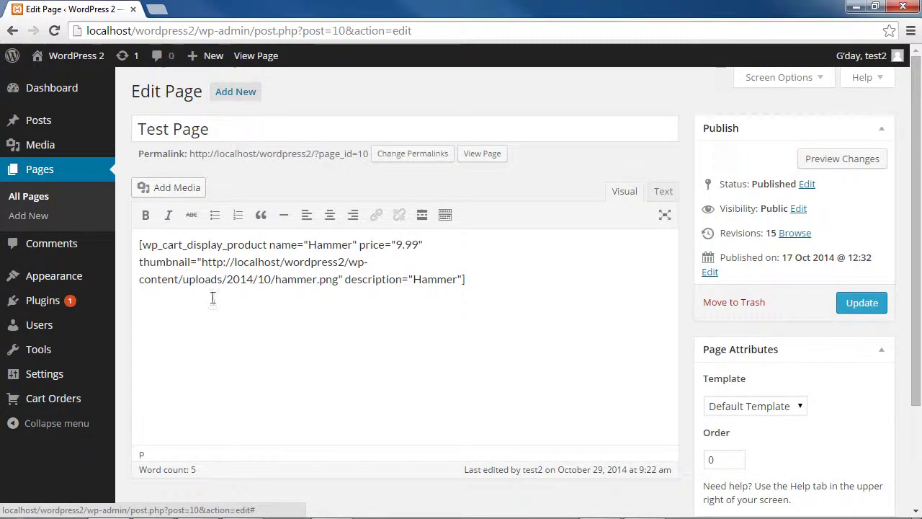
pyautogui.click(201, 329)
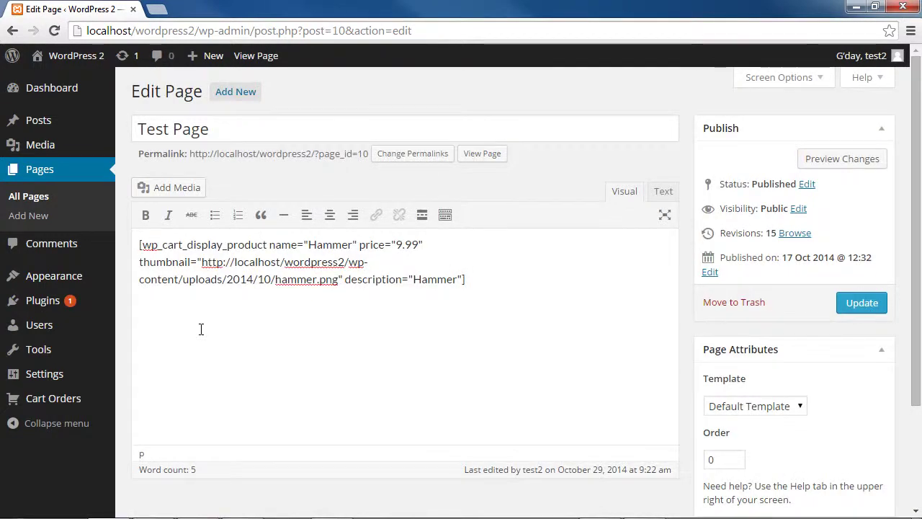
pyautogui.rightClick(199, 323)
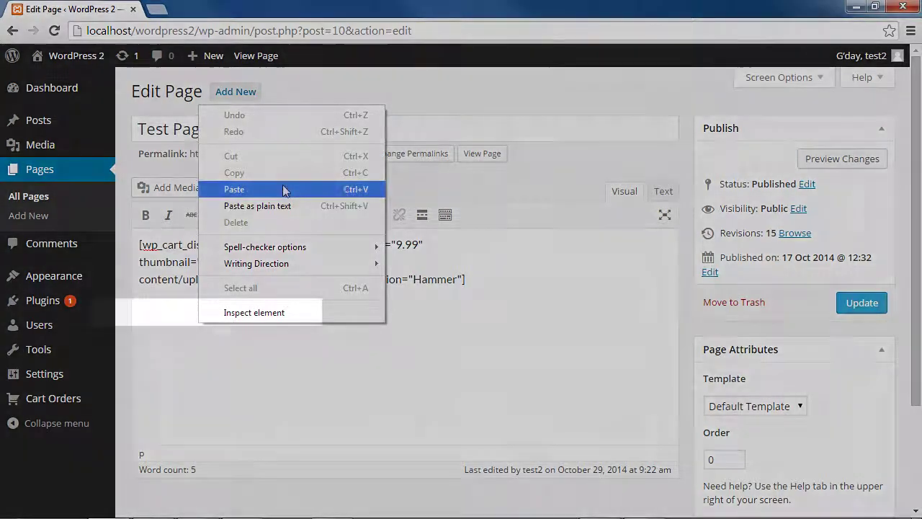
pyautogui.click(245, 189)
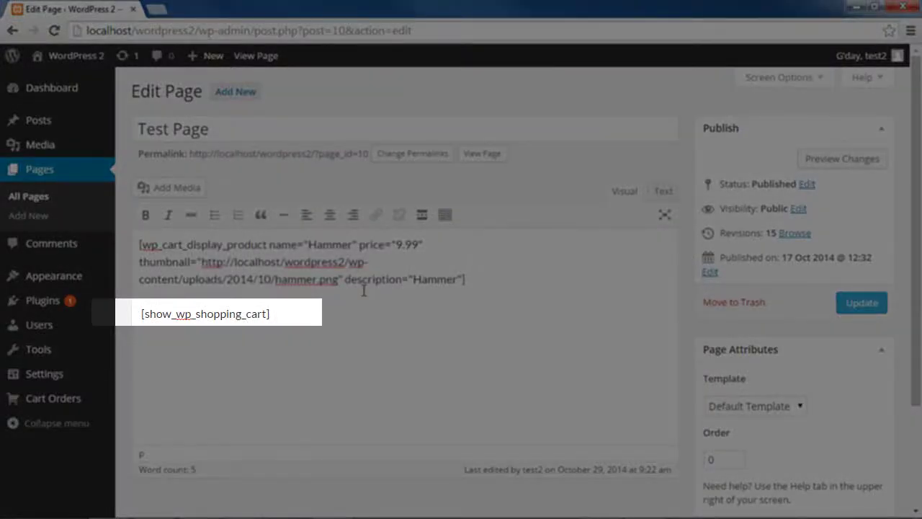
# Update Test Page, then add the Hammer to the cart and remove it in the preview.
pyautogui.click(859, 305)
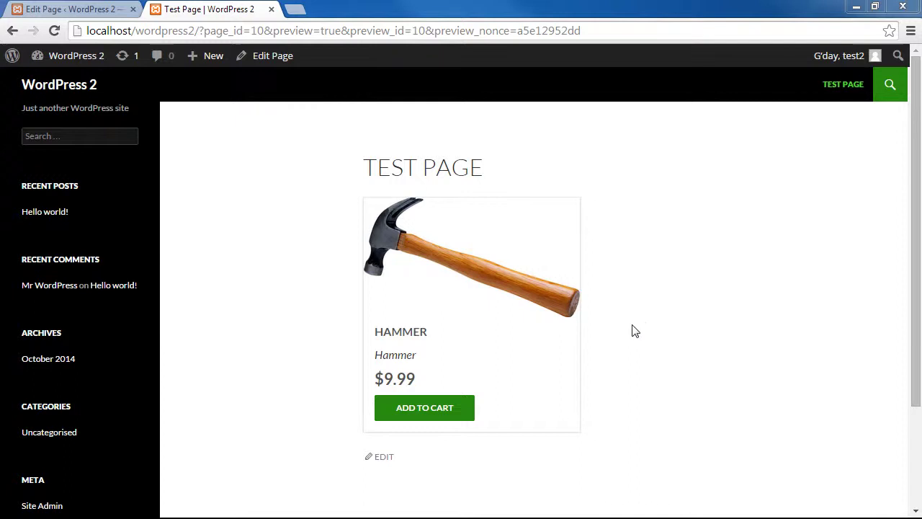
pyautogui.click(456, 407)
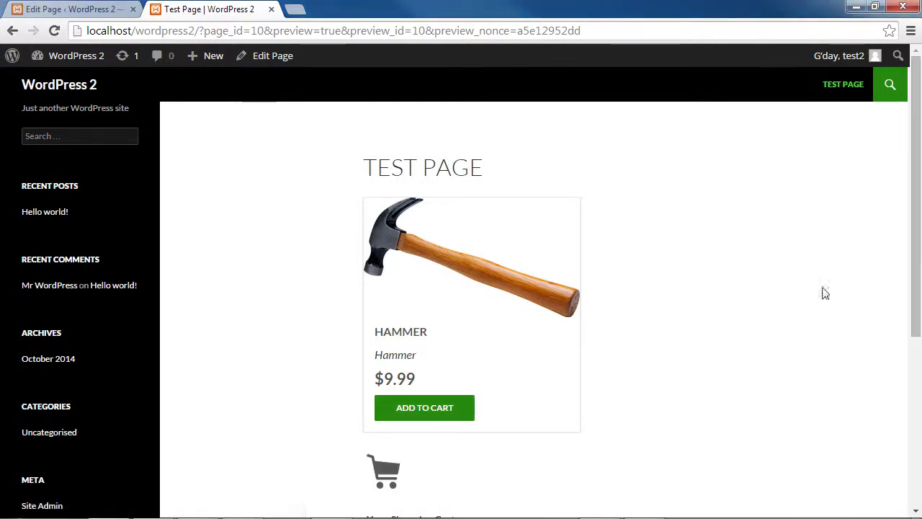
pyautogui.moveTo(913, 182); pyautogui.dragTo(911, 315)
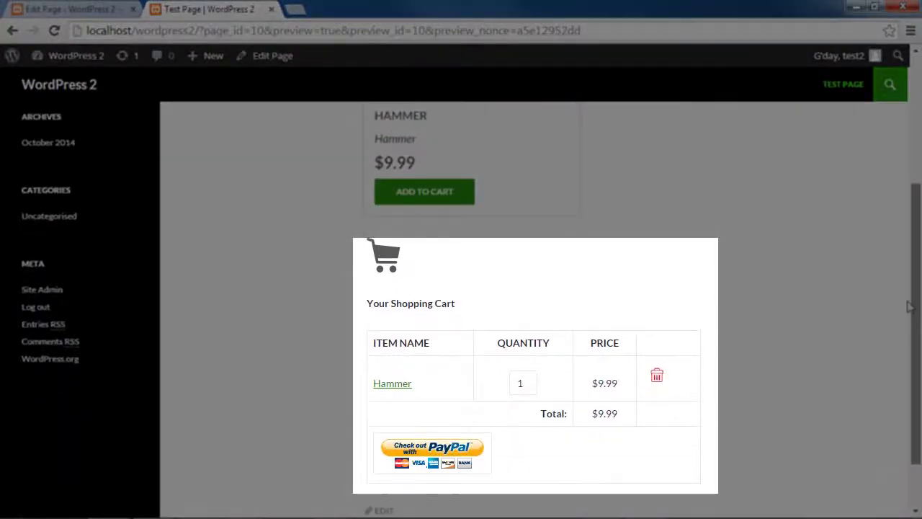
pyautogui.click(656, 377)
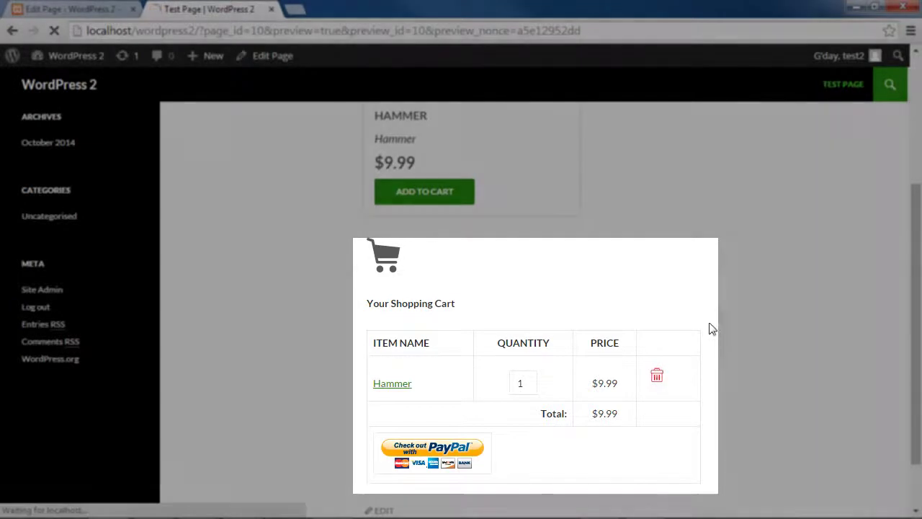
pyautogui.moveTo(919, 104); pyautogui.dragTo(906, 240)
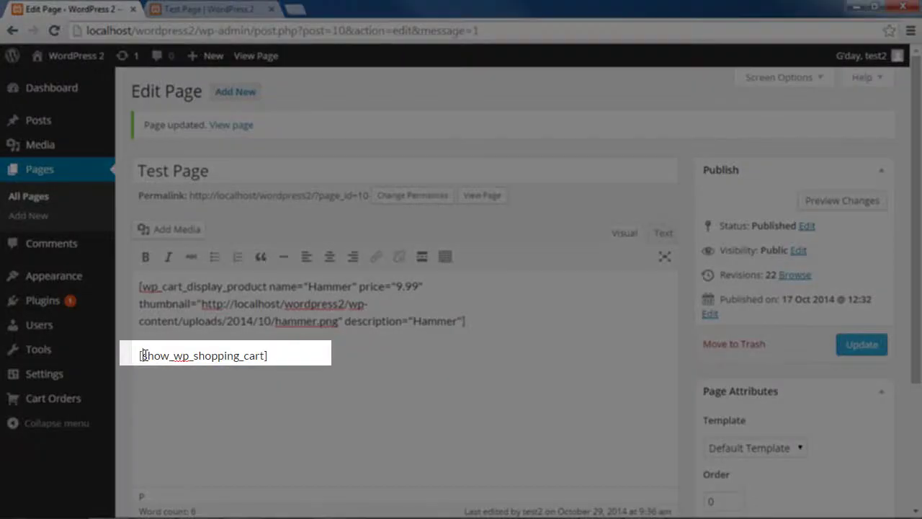
# Change the shortcode to [always_show_wp_shopping_cart] and update Test Page.
pyautogui.write('always')
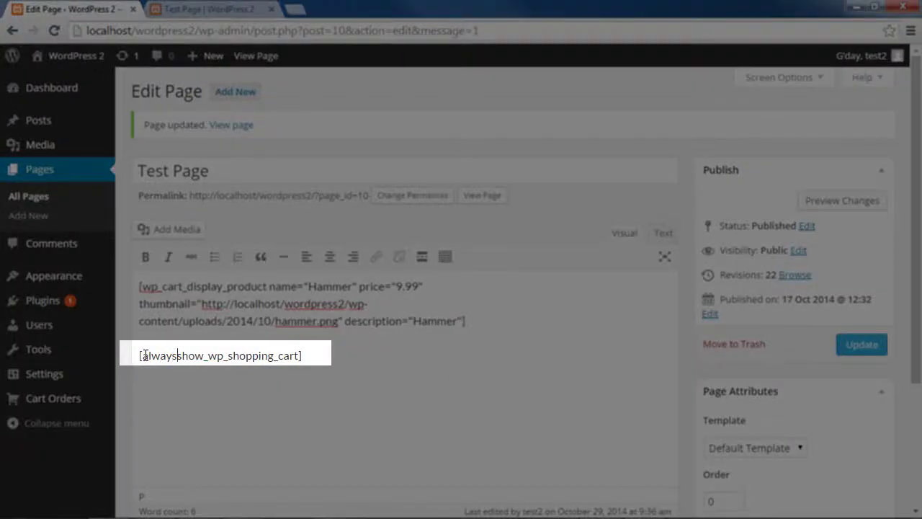
pyautogui.write('_')
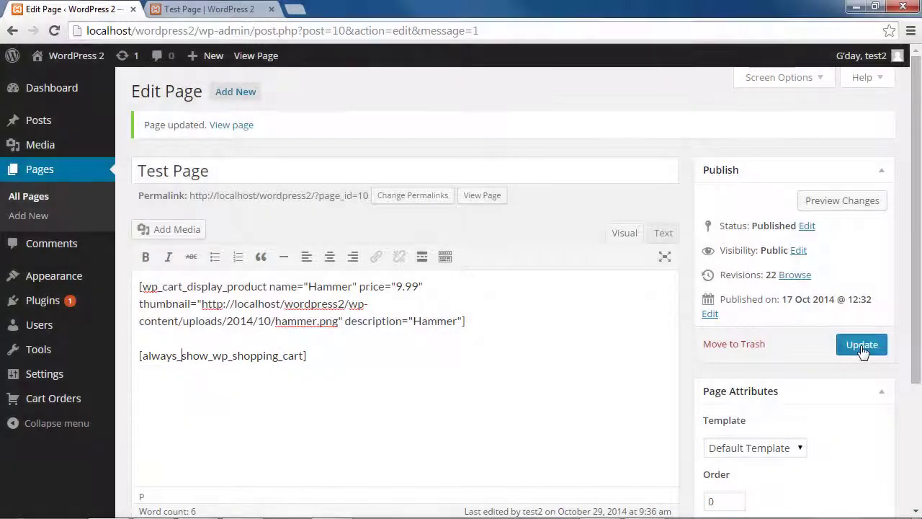
pyautogui.click(860, 344)
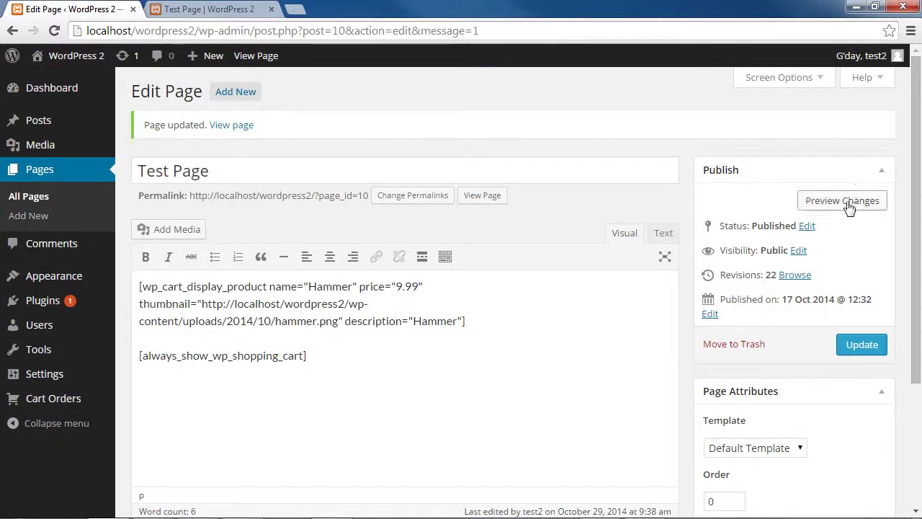
# In the Test Page preview, add the Hammer and remove it so 'Your cart is empty.' appears.
pyautogui.click(213, 8)
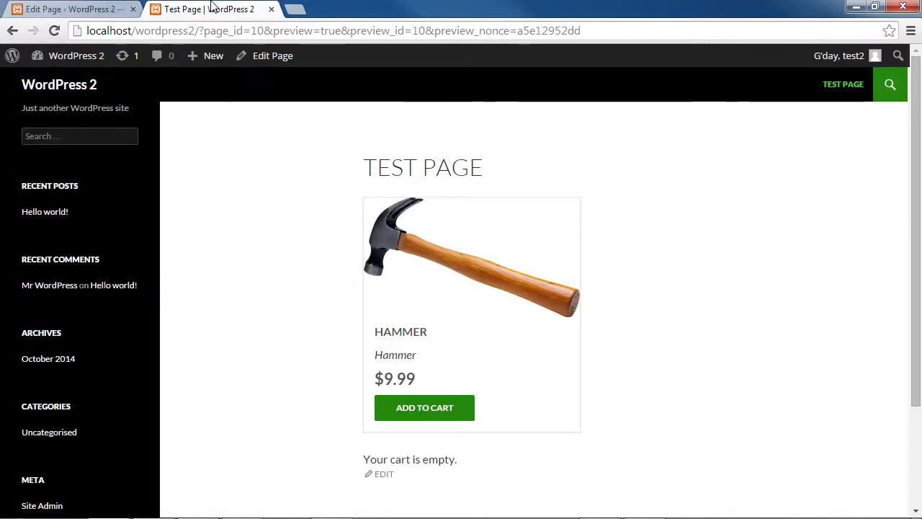
pyautogui.moveTo(913, 222); pyautogui.dragTo(911, 282)
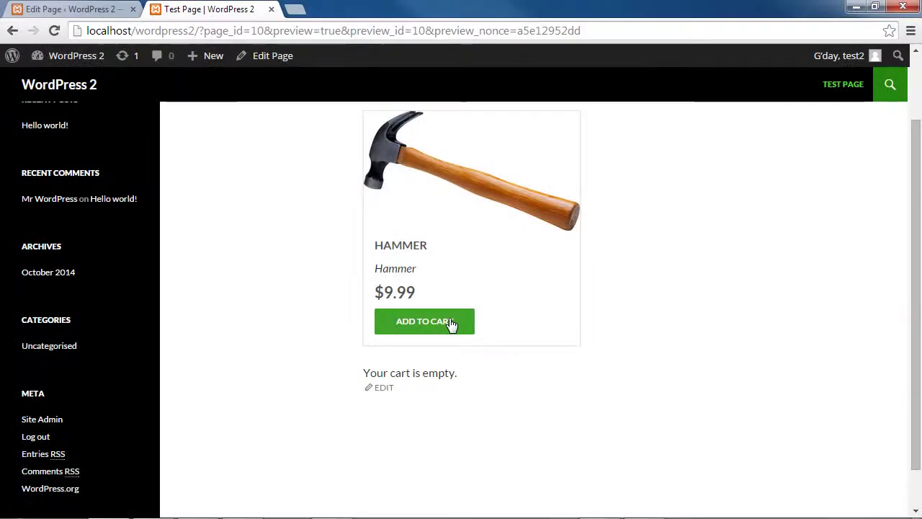
pyautogui.click(464, 323)
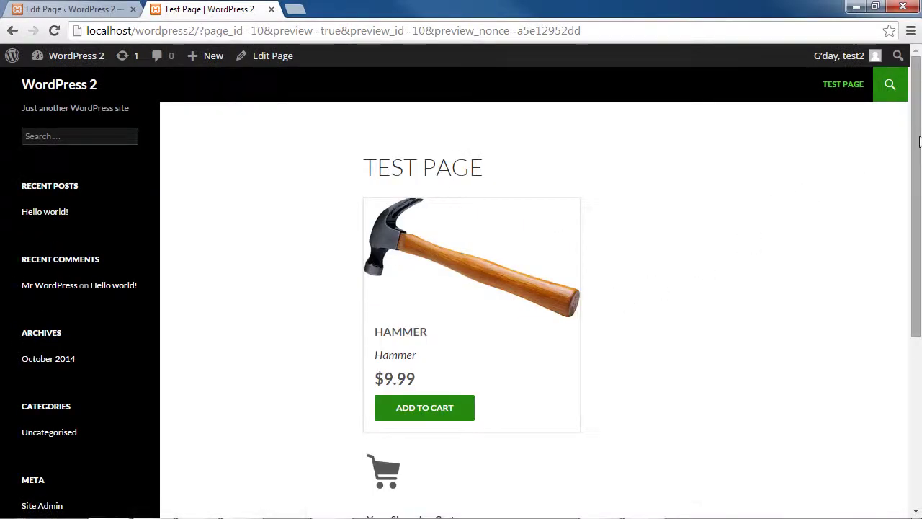
pyautogui.moveTo(916, 143); pyautogui.dragTo(918, 270)
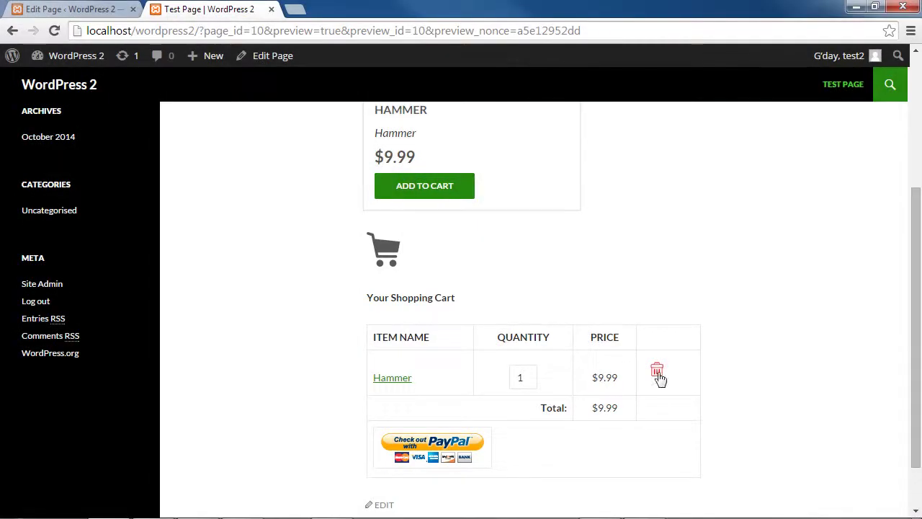
pyautogui.click(657, 373)
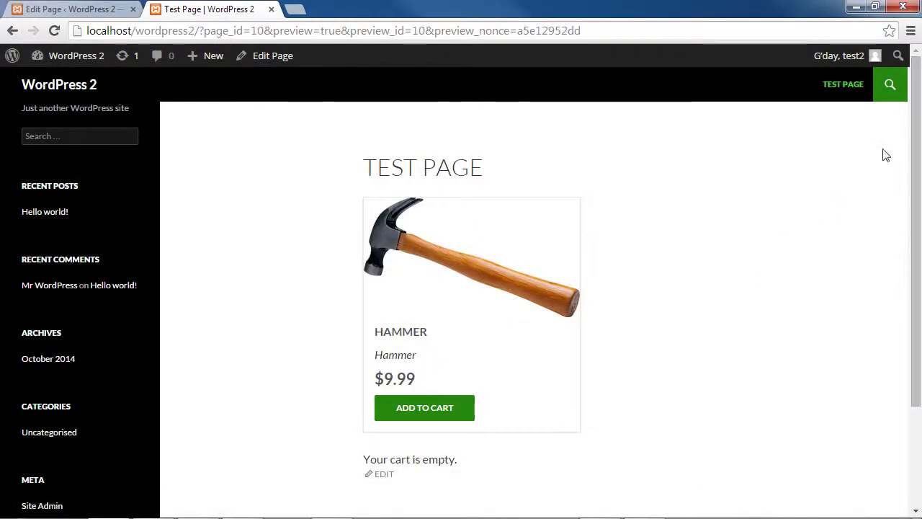
pyautogui.moveTo(913, 123); pyautogui.dragTo(918, 176)
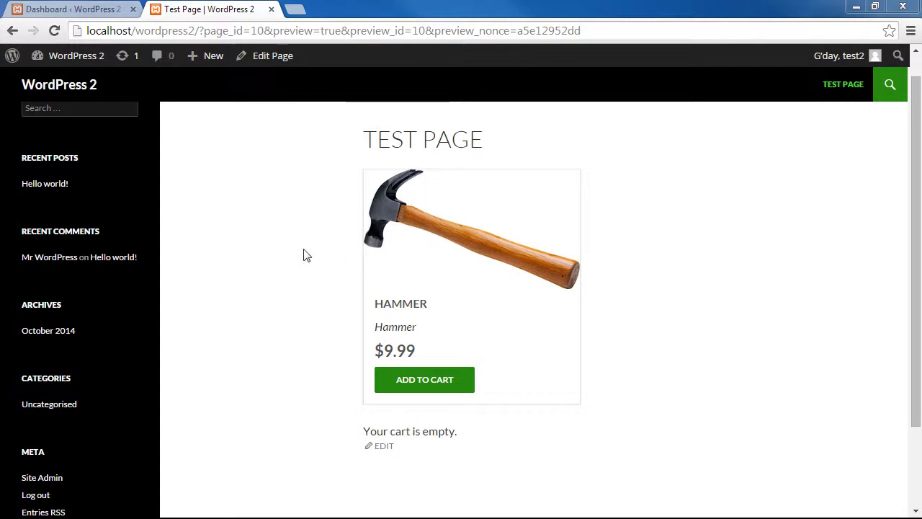
# Go to the WP Shopping Cart settings page in the WordPress dashboard.
pyautogui.click(81, 10)
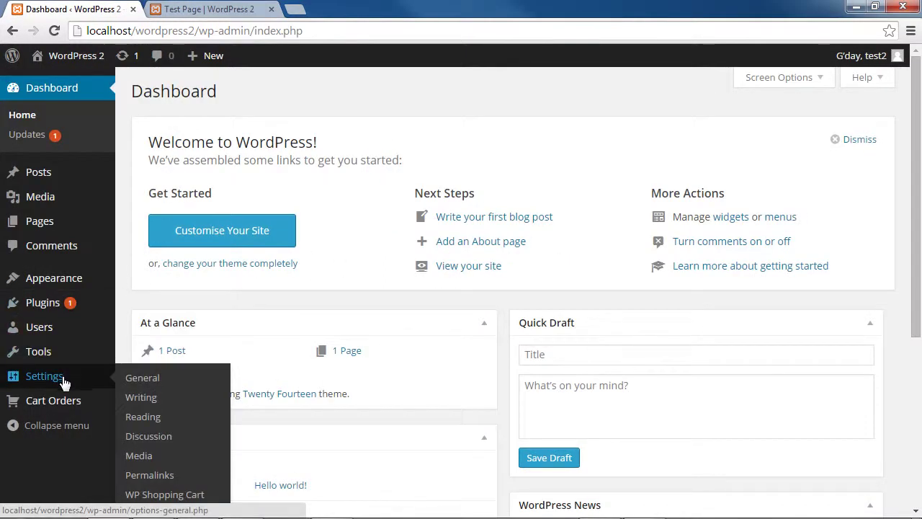
pyautogui.moveTo(44, 376)
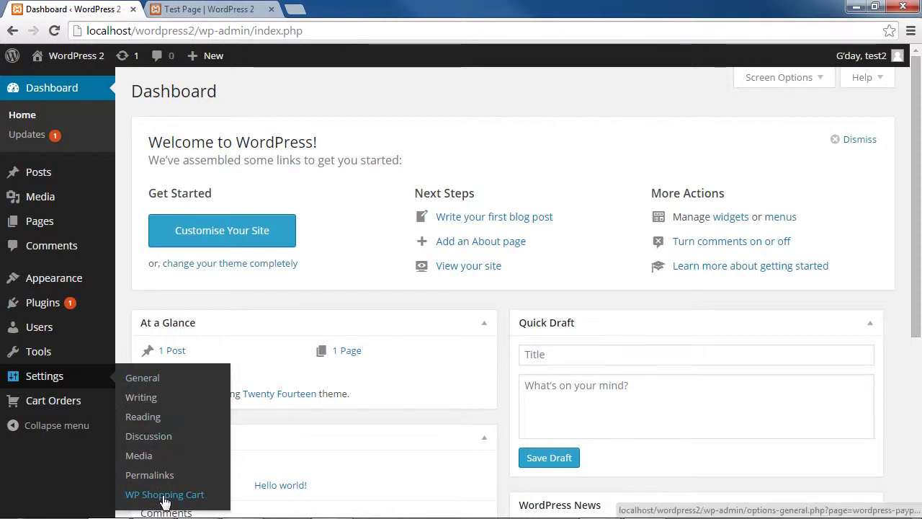
pyautogui.click(164, 495)
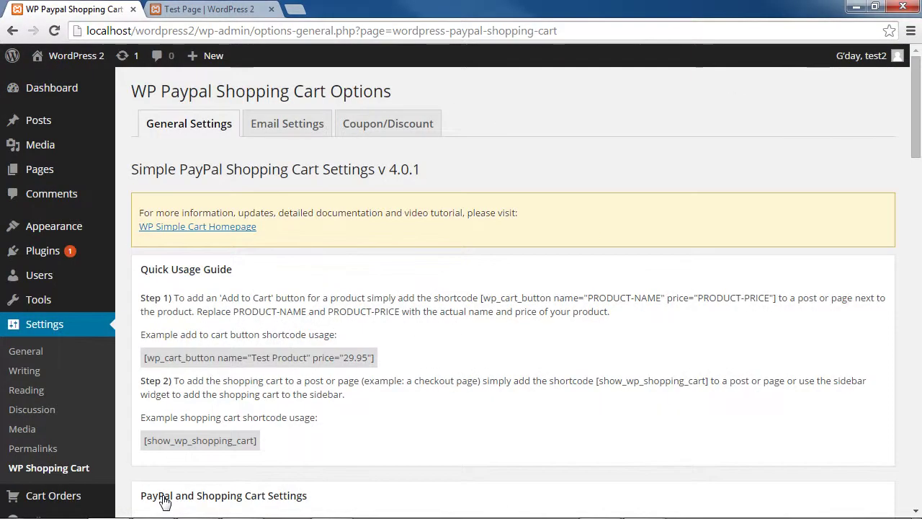
pyautogui.moveTo(916, 103); pyautogui.dragTo(919, 211)
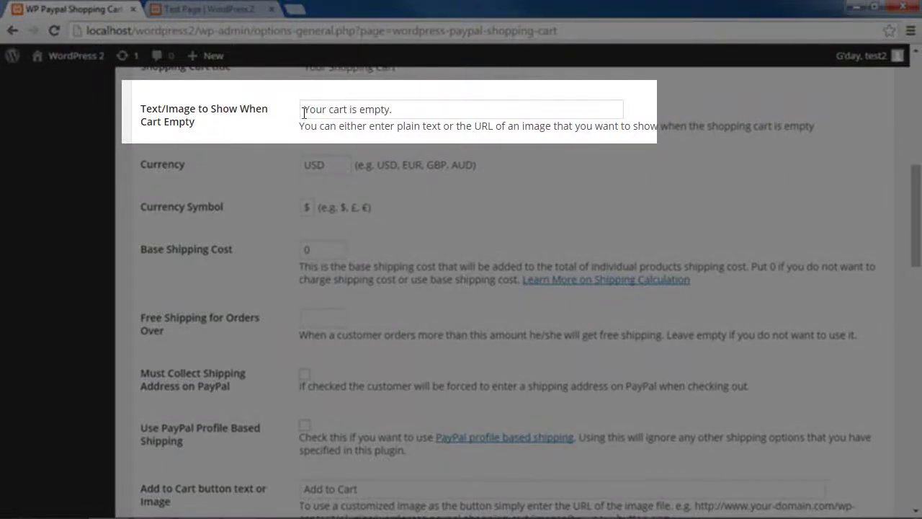
# Replace the empty-cart text with the emptycart.jpg image URL and save the options.
pyautogui.moveTo(399, 110); pyautogui.dragTo(279, 110)
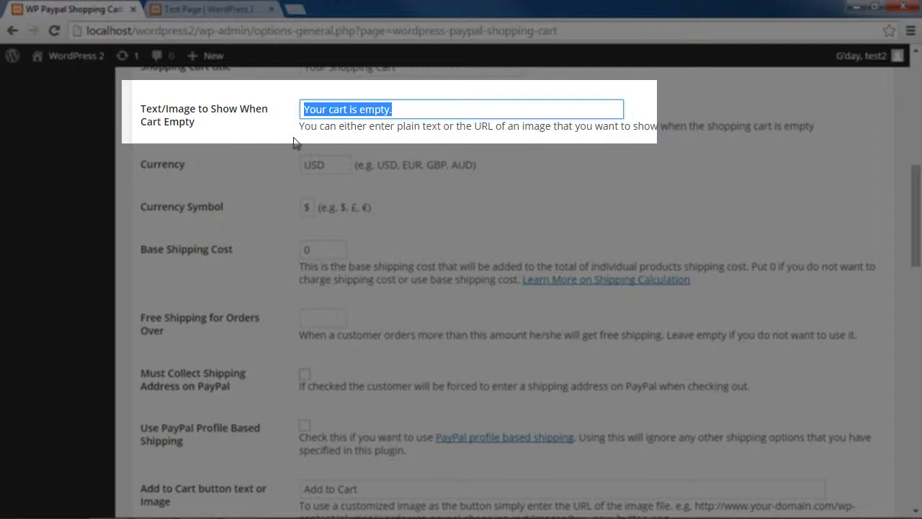
pyautogui.press('BackSpace')
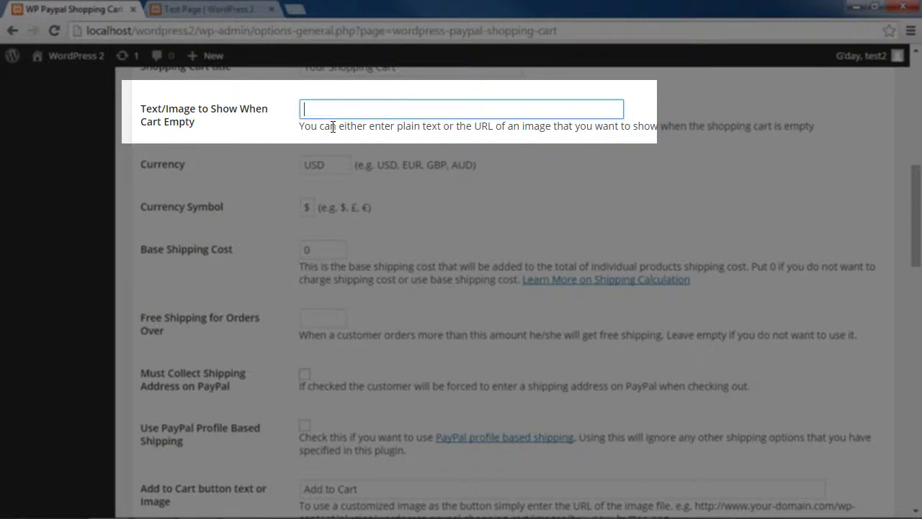
pyautogui.rightClick(326, 108)
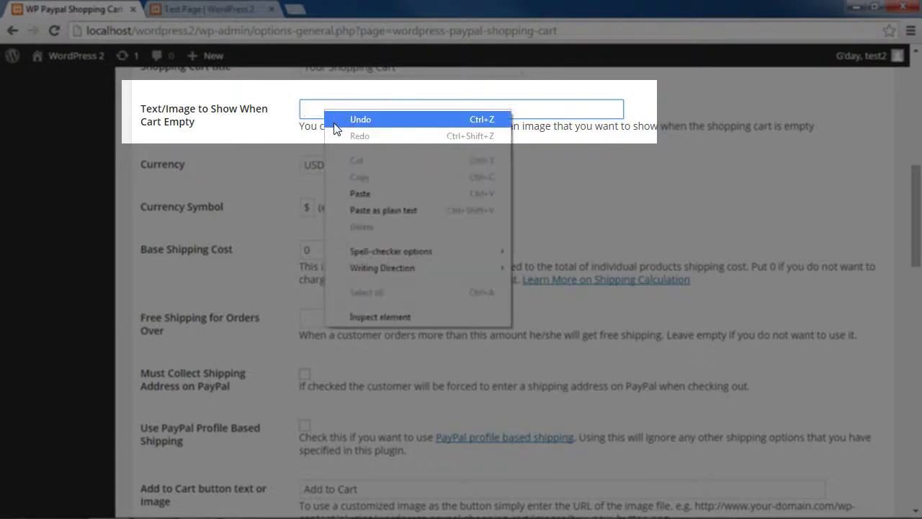
pyautogui.click(360, 193)
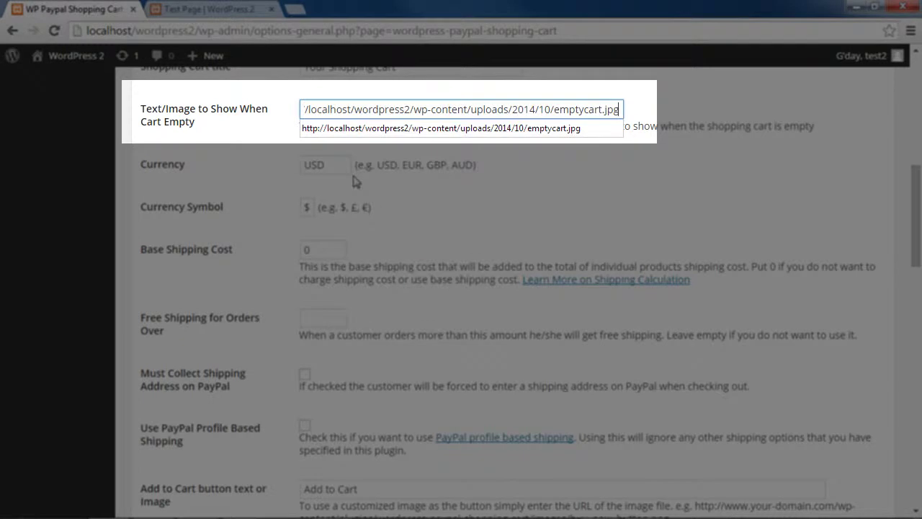
pyautogui.click(583, 178)
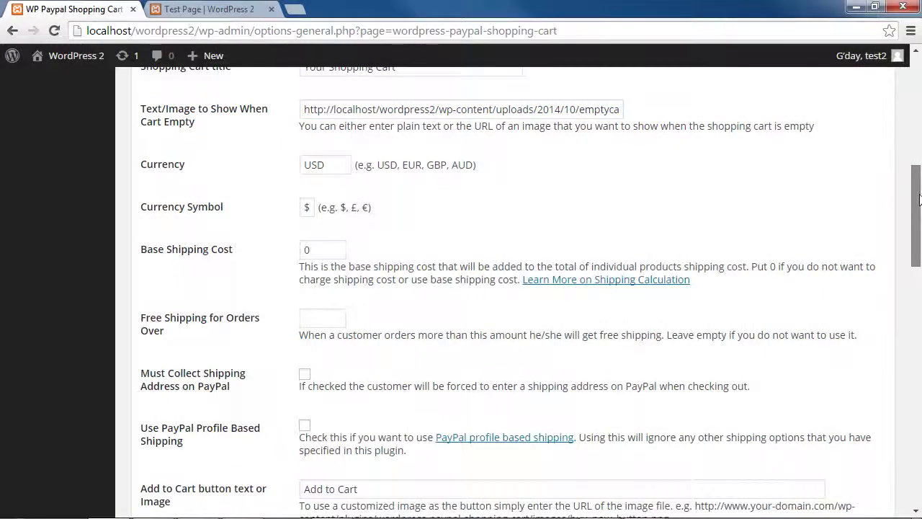
pyautogui.moveTo(919, 199); pyautogui.dragTo(918, 426)
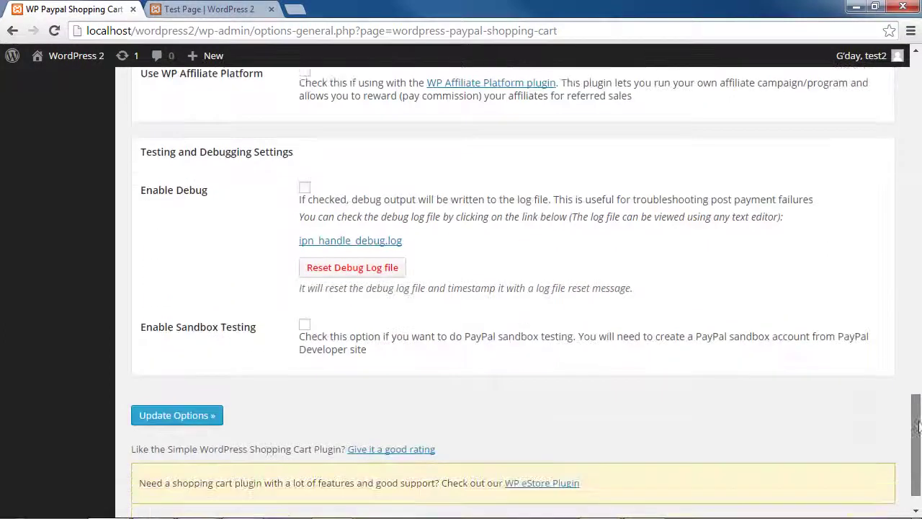
pyautogui.click(154, 390)
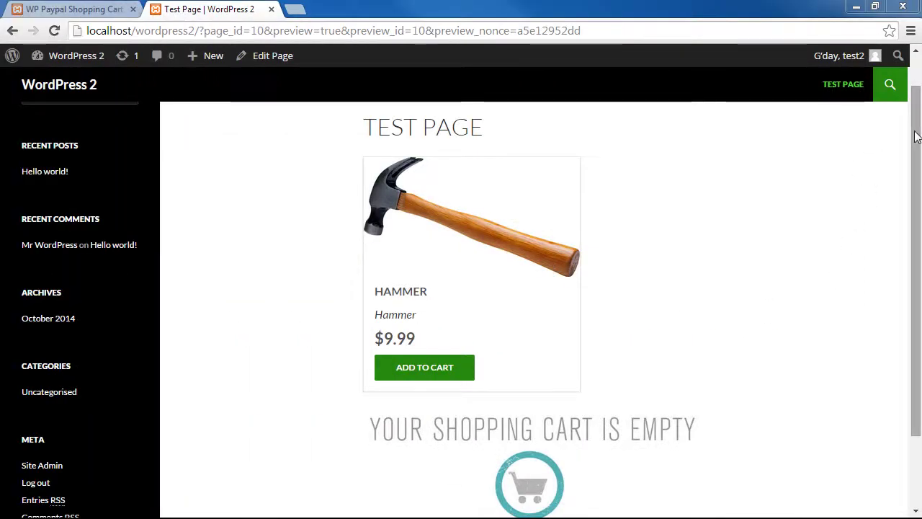
# Add the Hammer to the cart and remove it, leaving the empty-cart image on Test Page.
pyautogui.moveTo(916, 137); pyautogui.dragTo(906, 207)
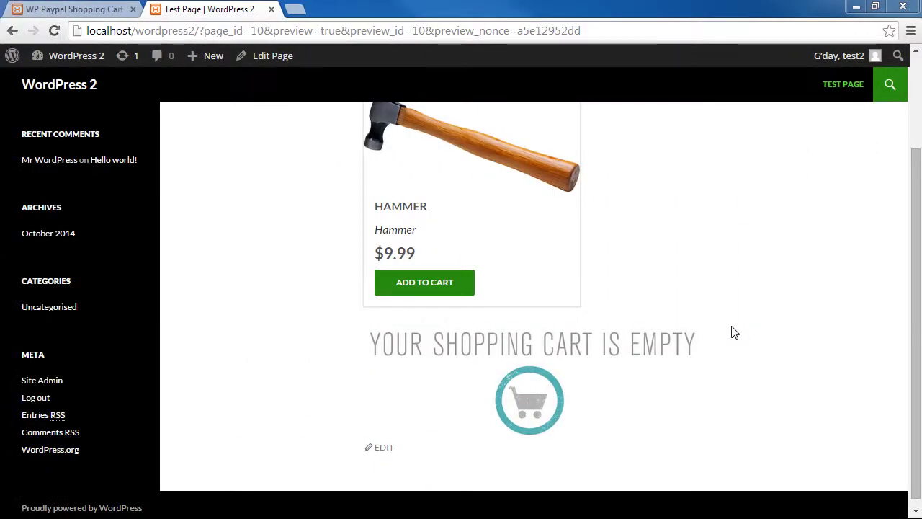
pyautogui.click(430, 284)
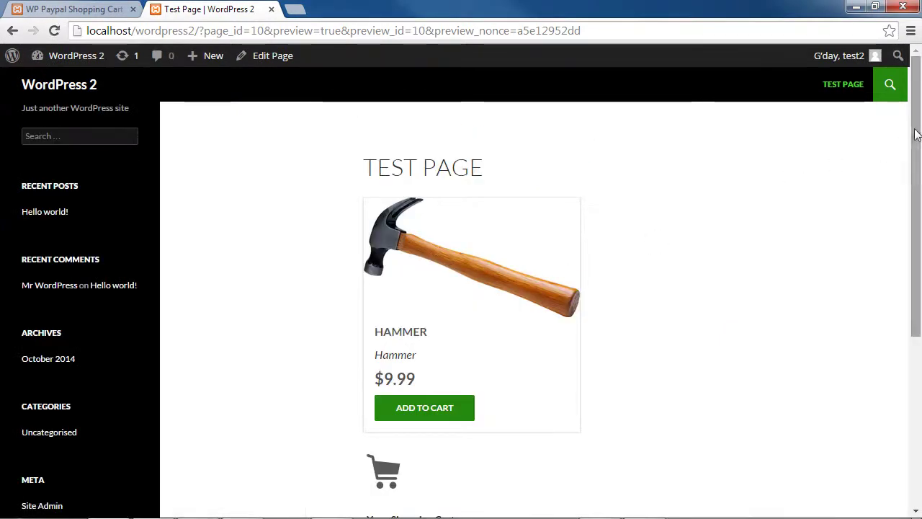
pyautogui.moveTo(916, 135); pyautogui.dragTo(911, 272)
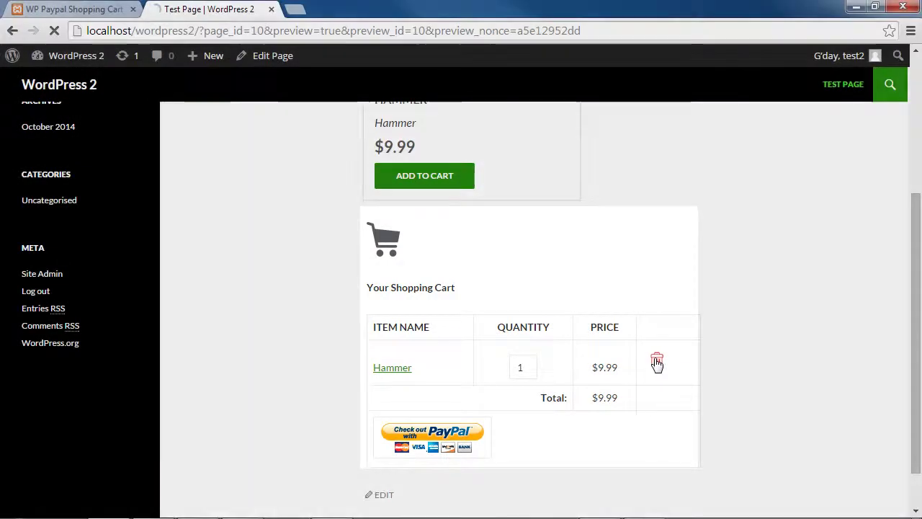
pyautogui.click(656, 360)
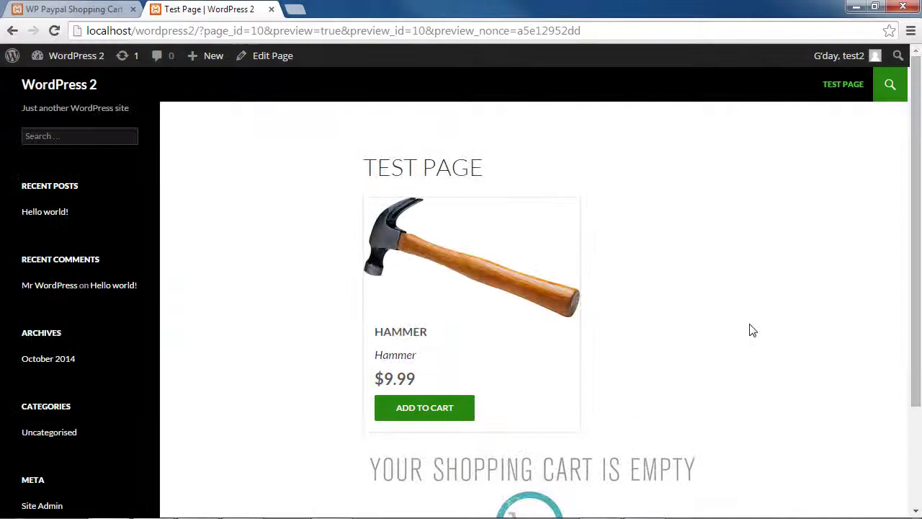
pyautogui.moveTo(914, 155); pyautogui.dragTo(911, 238)
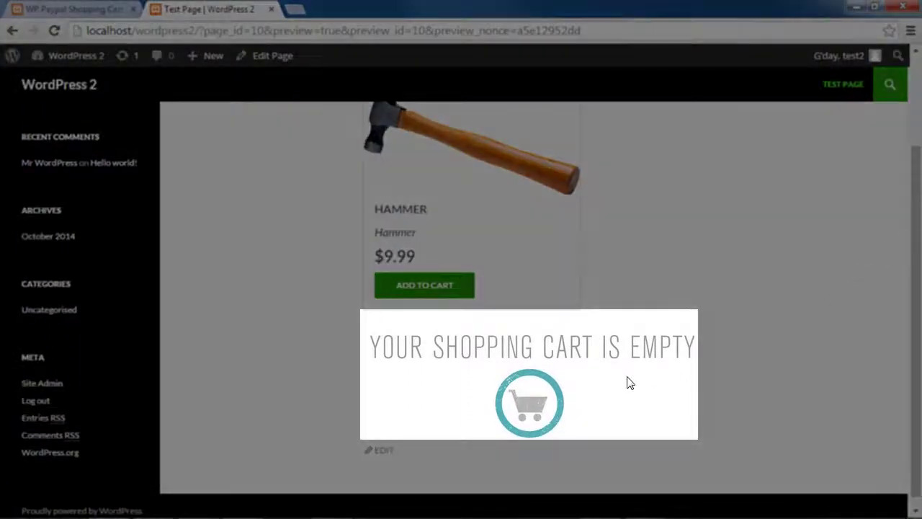